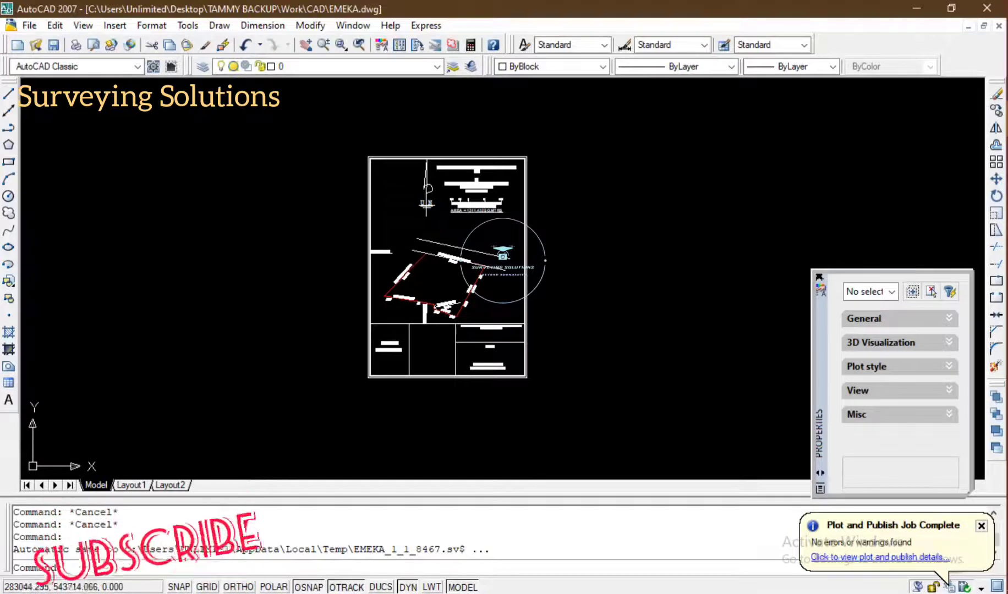
{"action": "scroll", "coordinate": [411, 226], "scroll_direction": "up", "scroll_amount": 4}
{"action": "scroll", "coordinate": [448, 226], "scroll_direction": "down", "scroll_amount": 5}
{"action": "scroll", "coordinate": [449, 226], "scroll_direction": "up", "scroll_amount": 4}
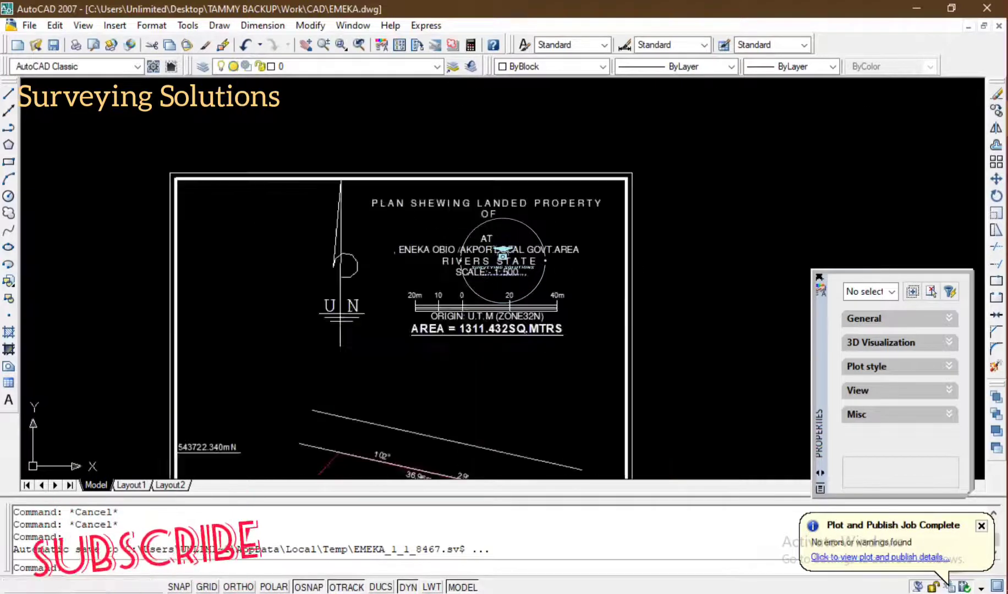
{"action": "scroll", "coordinate": [448, 226], "scroll_direction": "down", "scroll_amount": 6}
{"action": "scroll", "coordinate": [448, 226], "scroll_direction": "up", "scroll_amount": 6}
{"action": "scroll", "coordinate": [448, 226], "scroll_direction": "down", "scroll_amount": 5}
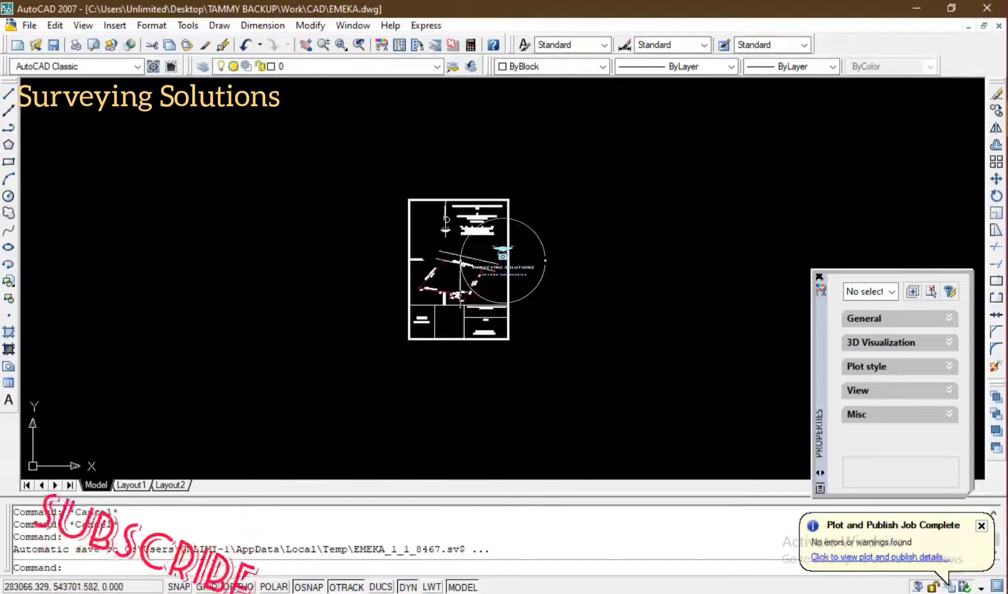
{"action": "scroll", "coordinate": [443, 206], "scroll_direction": "up", "scroll_amount": 7}
{"action": "scroll", "coordinate": [443, 205], "scroll_direction": "down", "scroll_amount": 7}
{"action": "scroll", "coordinate": [448, 226], "scroll_direction": "up", "scroll_amount": 2}
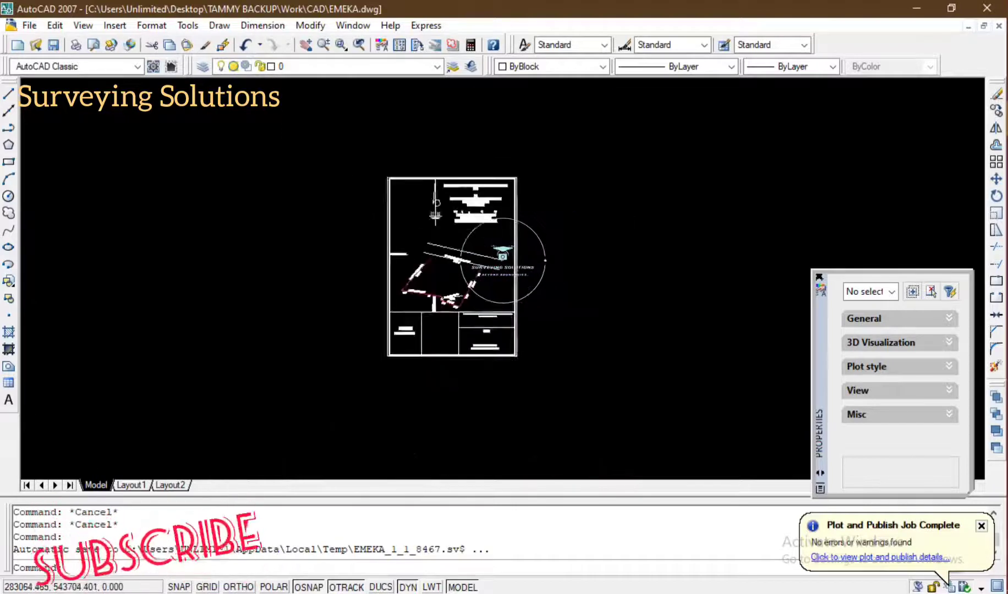
{"action": "scroll", "coordinate": [451, 235], "scroll_direction": "down", "scroll_amount": 2}
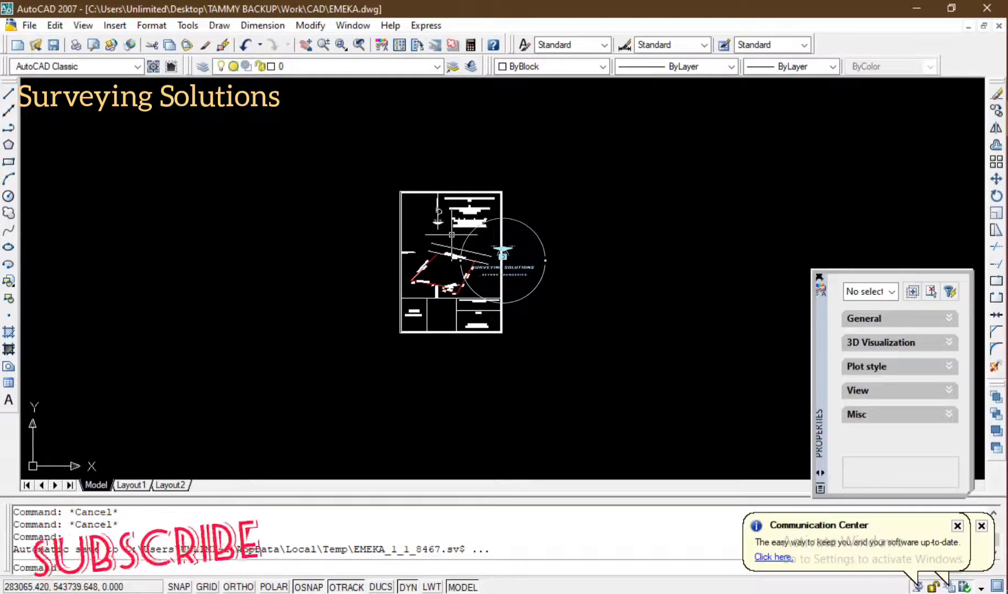
{"action": "scroll", "coordinate": [504, 278], "scroll_direction": "up", "scroll_amount": 5}
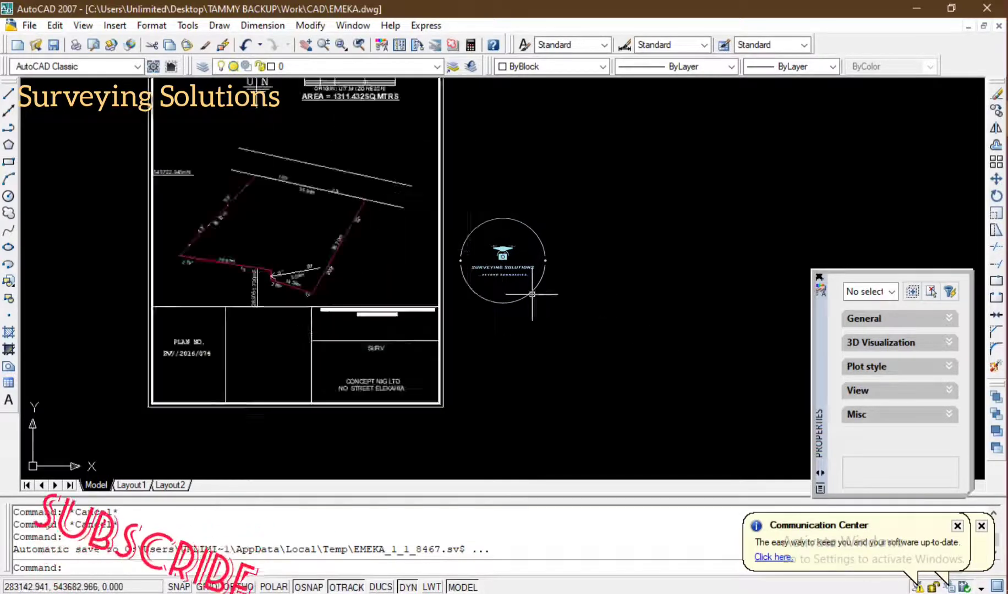
{"action": "scroll", "coordinate": [519, 286], "scroll_direction": "down", "scroll_amount": 6}
{"action": "scroll", "coordinate": [498, 249], "scroll_direction": "up", "scroll_amount": 5}
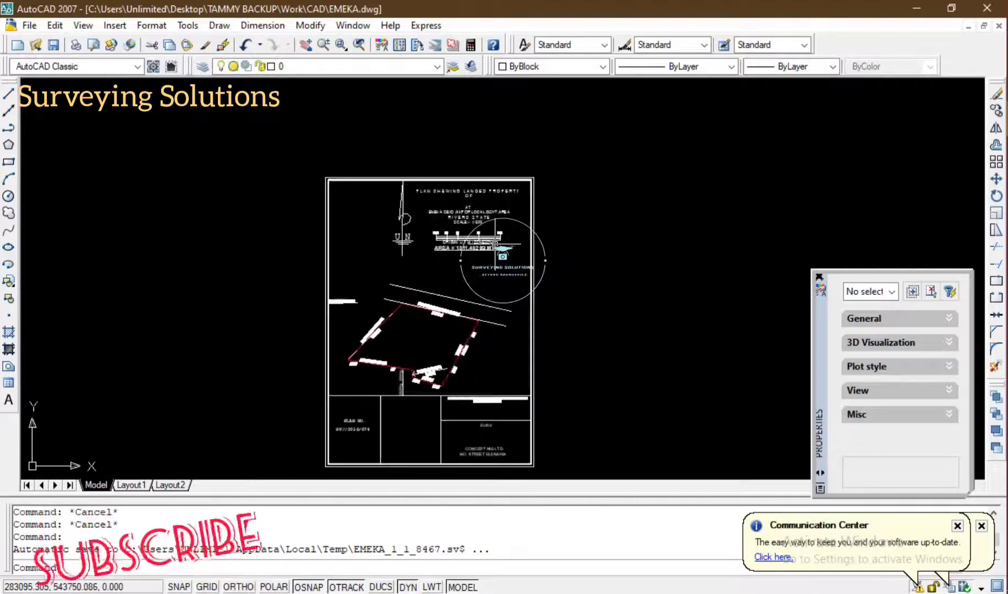
{"action": "scroll", "coordinate": [496, 251], "scroll_direction": "down", "scroll_amount": 2}
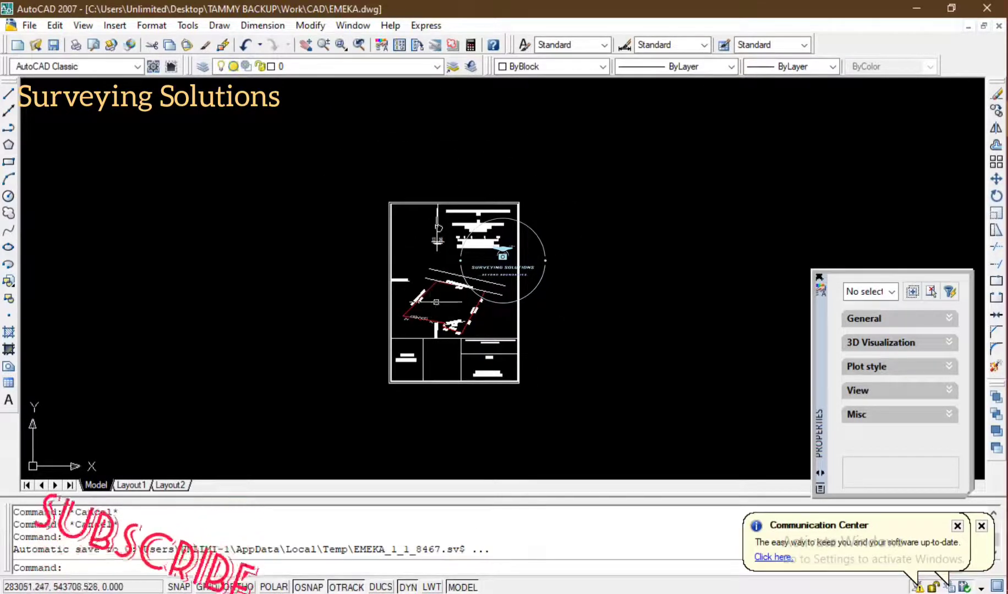
{"action": "scroll", "coordinate": [435, 298], "scroll_direction": "up", "scroll_amount": 5}
{"action": "scroll", "coordinate": [436, 298], "scroll_direction": "down", "scroll_amount": 2}
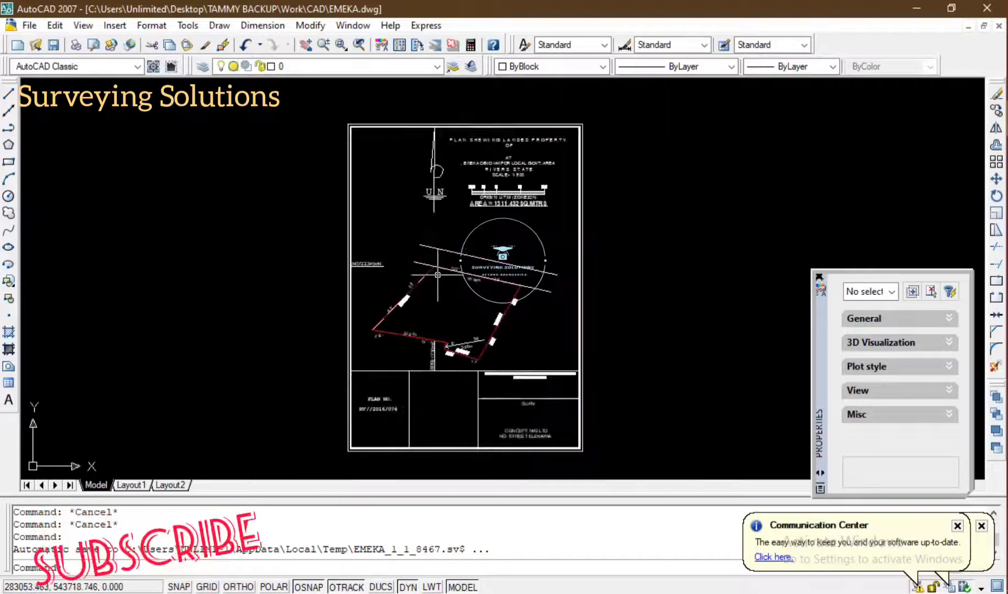
{"action": "scroll", "coordinate": [441, 280], "scroll_direction": "down", "scroll_amount": 1}
{"action": "scroll", "coordinate": [441, 278], "scroll_direction": "up", "scroll_amount": 2}
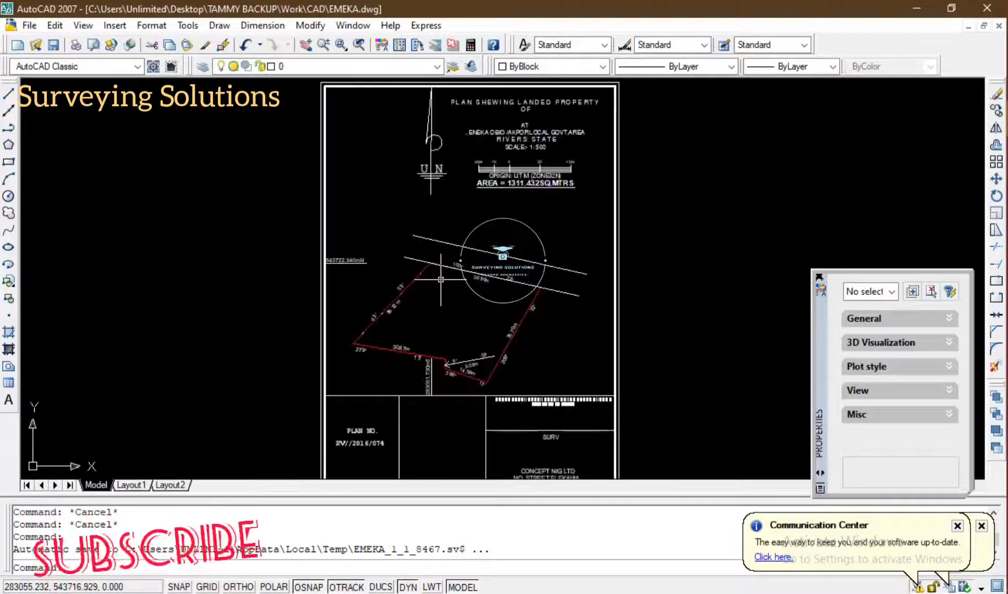
{"action": "scroll", "coordinate": [442, 275], "scroll_direction": "down", "scroll_amount": 3}
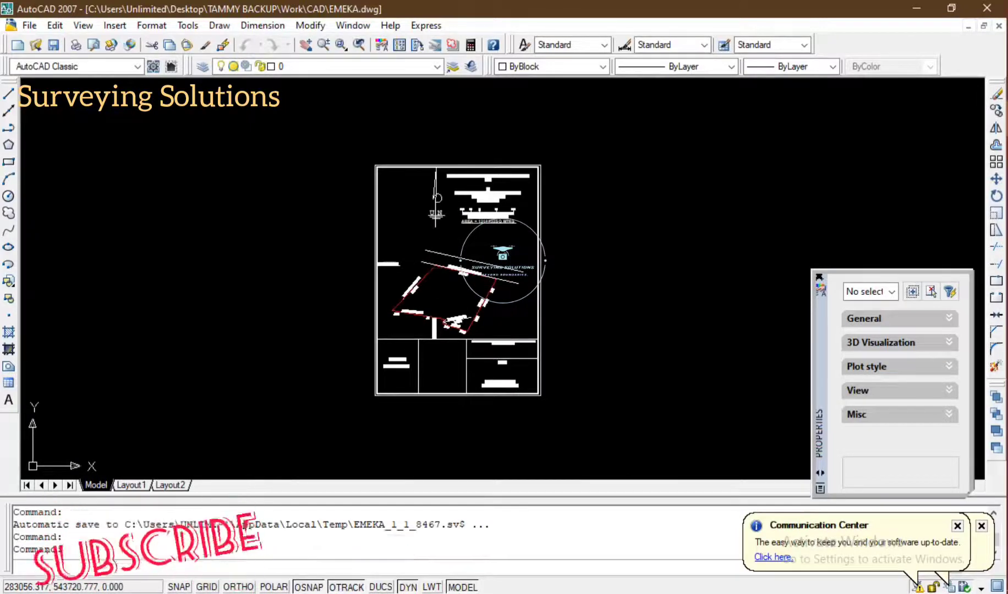
Start a plot using the <Previous plot> page setup with Microsoft Print to PDF as printer
{"action": "key", "text": "ctrl+p"}
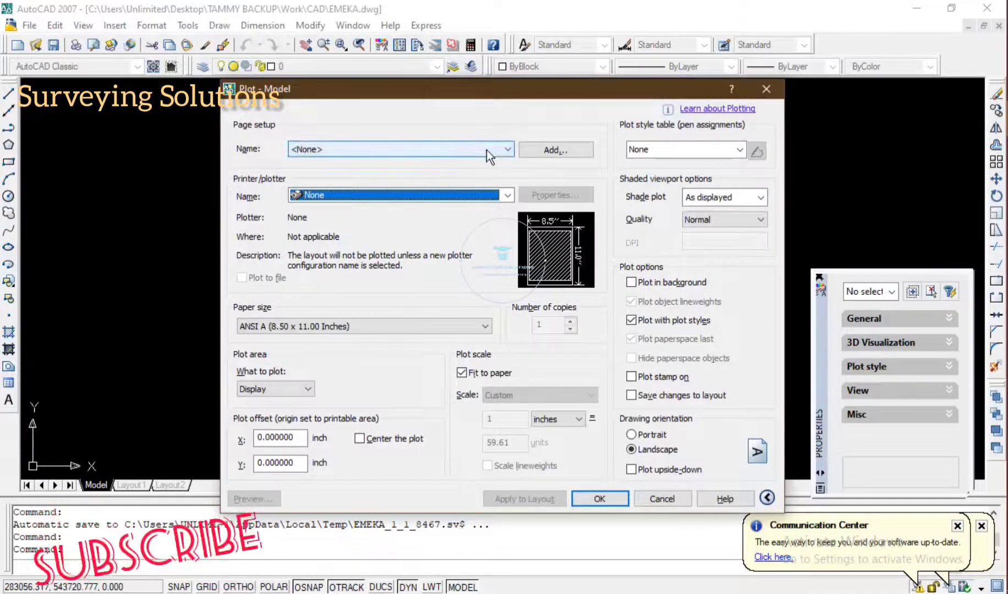
{"action": "left_click", "coordinate": [501, 149]}
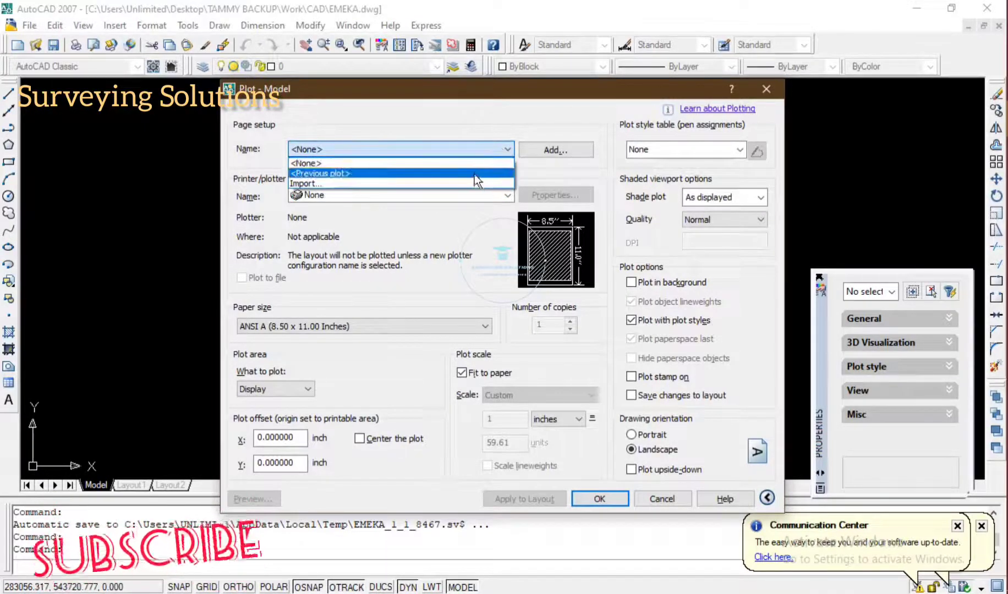
{"action": "left_click", "coordinate": [474, 172]}
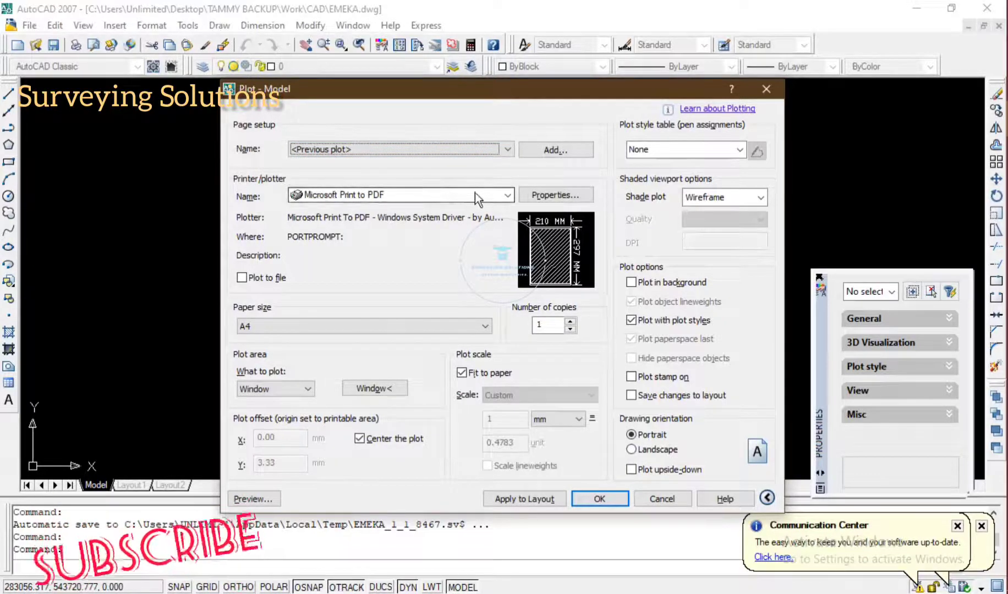
{"action": "left_click", "coordinate": [507, 197]}
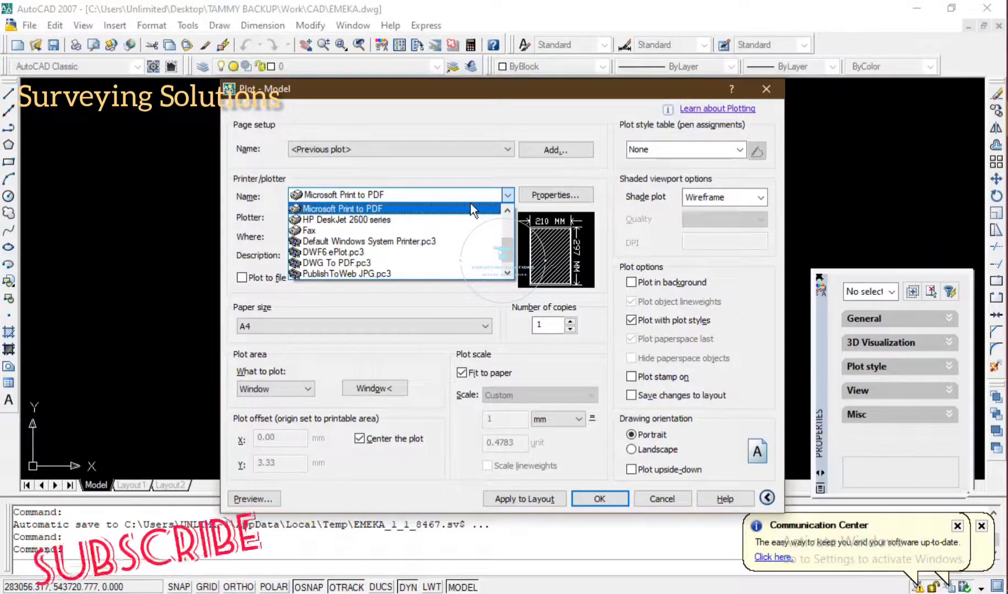
{"action": "left_click", "coordinate": [470, 209]}
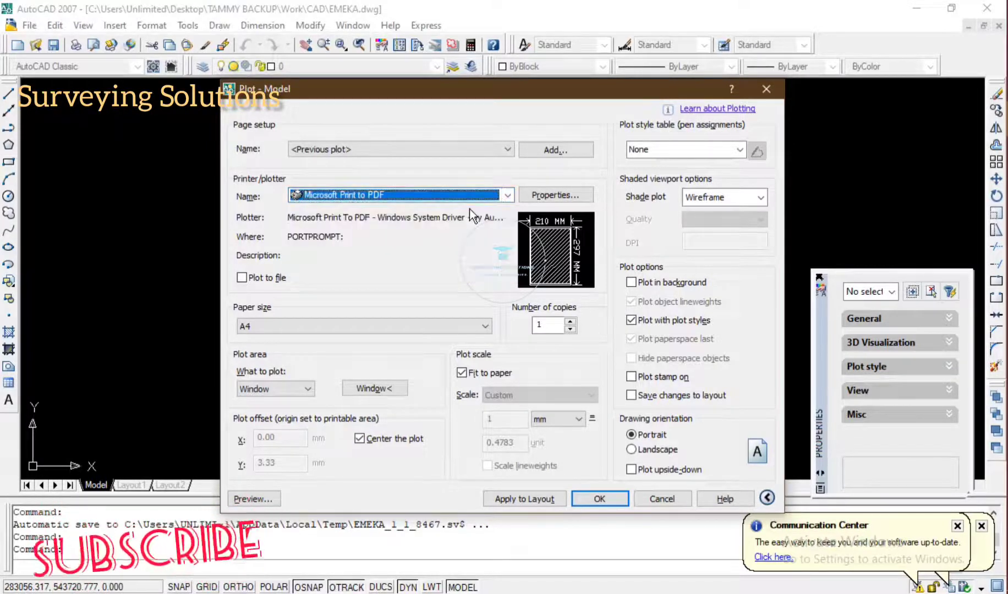
Window the plot area around the survey sheet border and keep A4 paper size
{"action": "left_click", "coordinate": [383, 382]}
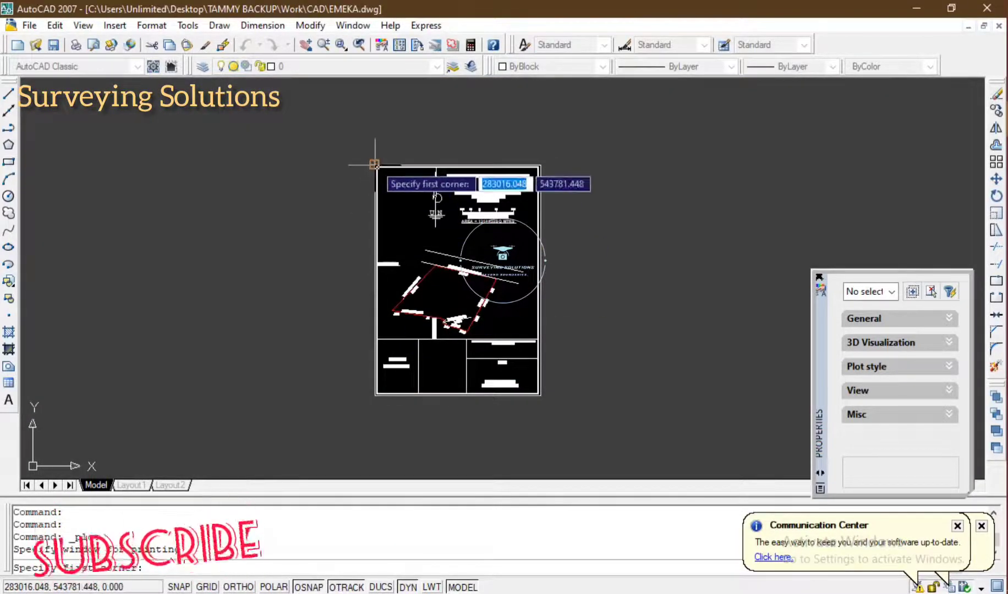
{"action": "left_click", "coordinate": [374, 163]}
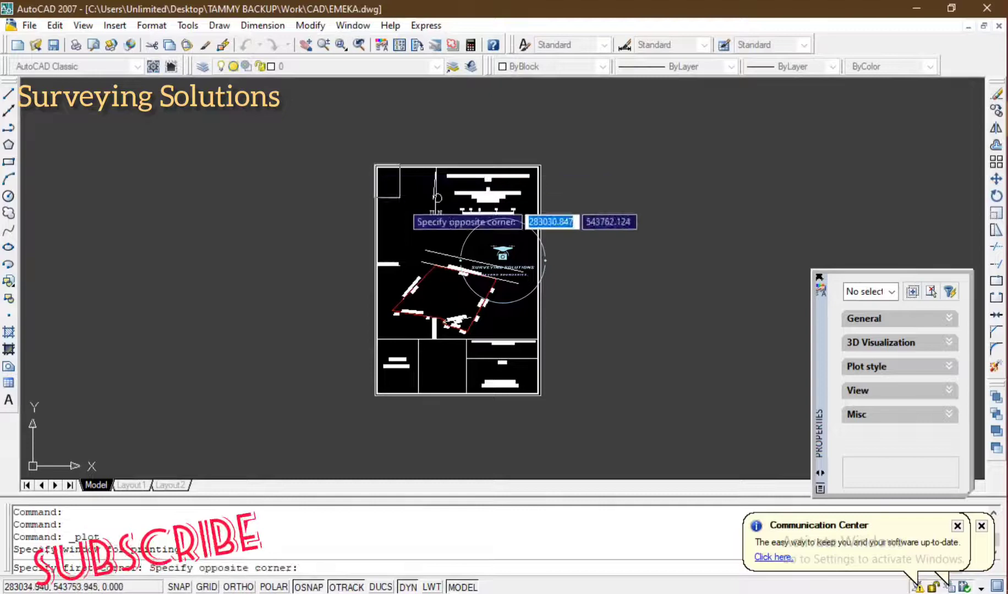
{"action": "left_click", "coordinate": [537, 394]}
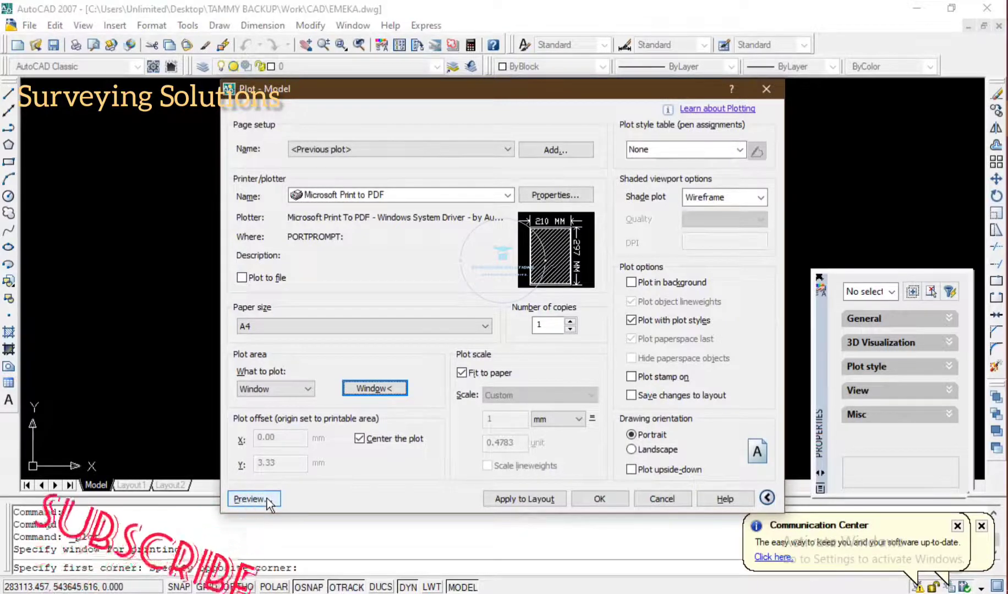
{"action": "left_click", "coordinate": [458, 327]}
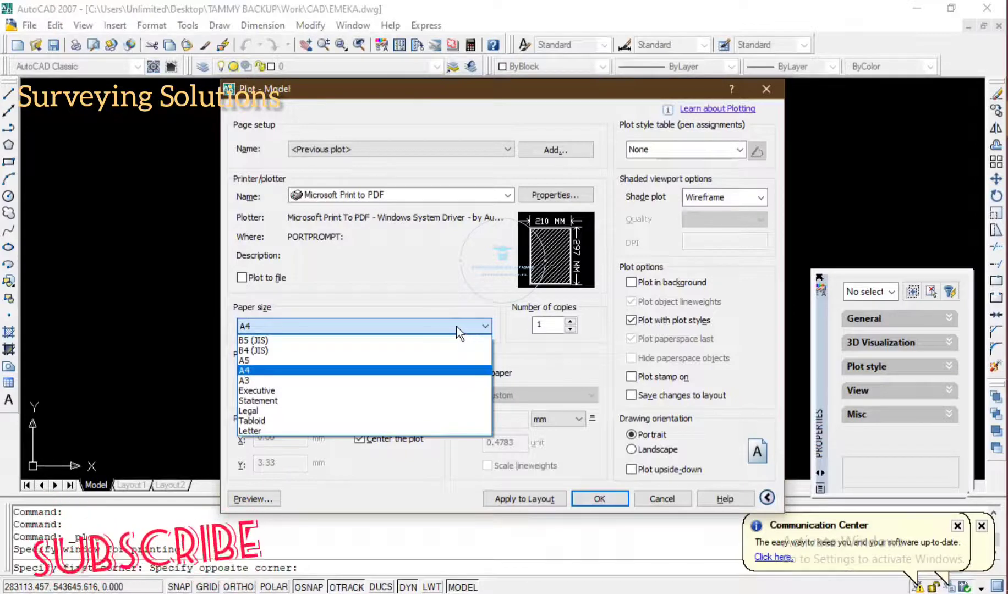
{"action": "left_click", "coordinate": [456, 326]}
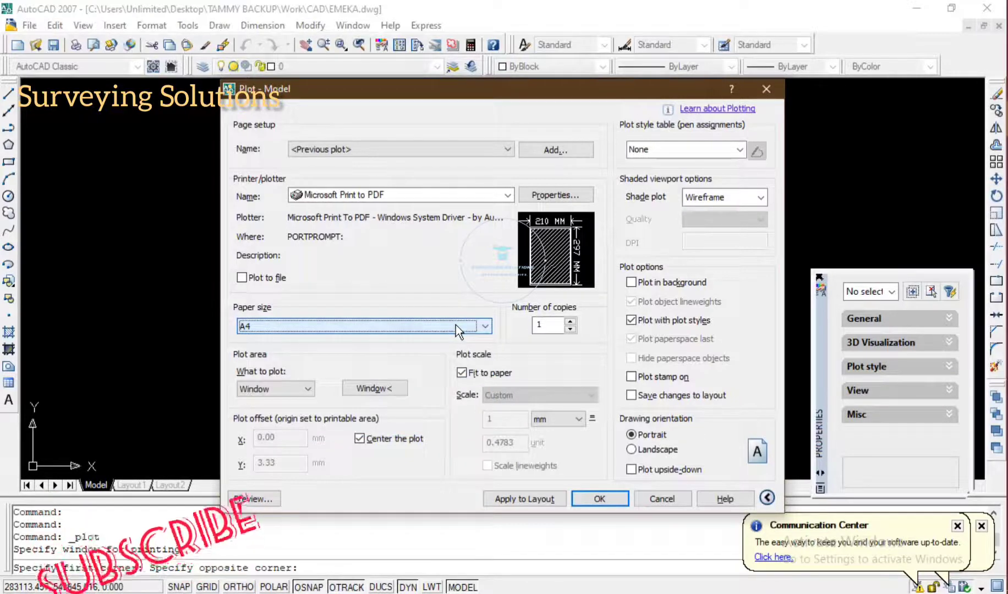
Preview the survey plan page and send it to plot from the preview
{"action": "left_click", "coordinate": [254, 498]}
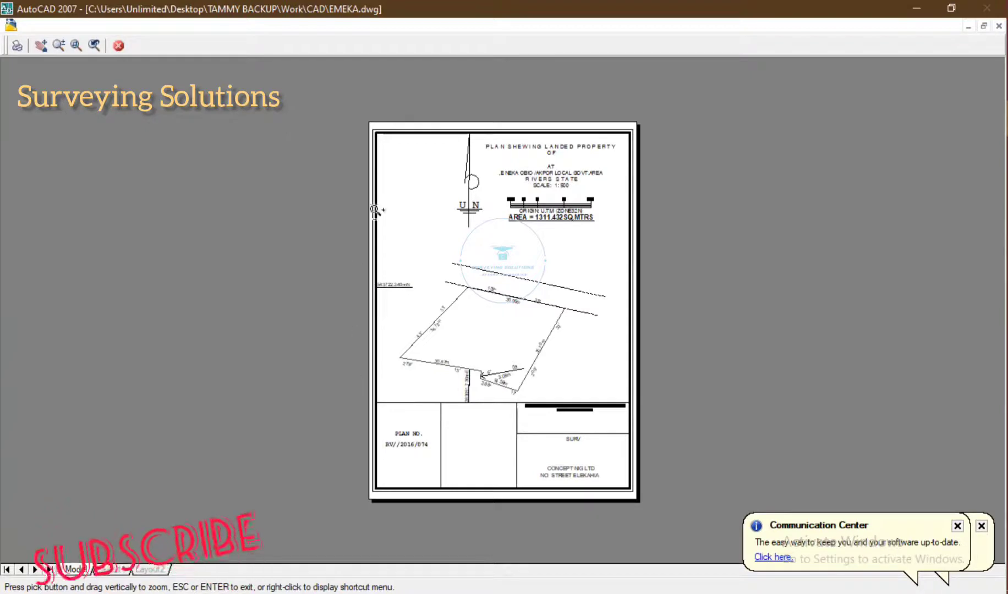
{"action": "left_click", "coordinate": [17, 46]}
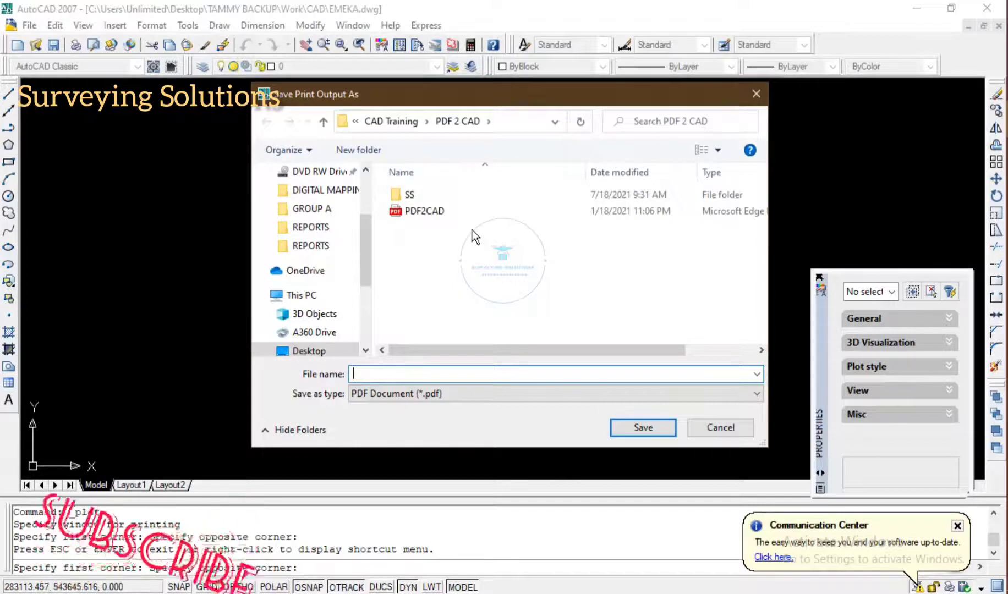
Save the plot output as the PDF 'TEST PRINT' and clear the leftover command
{"action": "type", "text": "tes"}
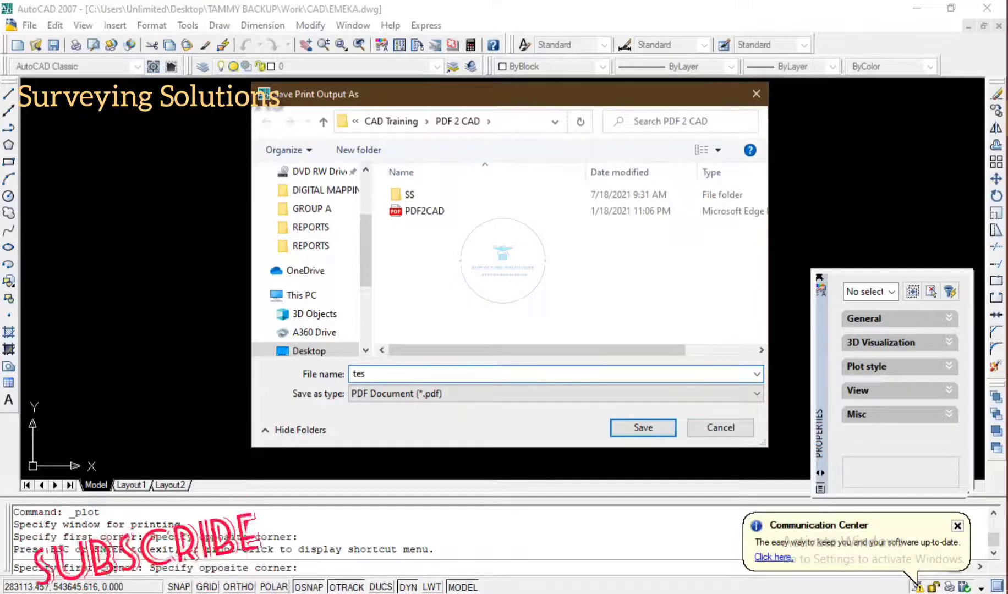
{"action": "type", "text": "t"}
{"action": "key", "text": "BackSpace"}
{"action": "key", "text": "BackSpace"}
{"action": "key", "text": "BackSpace"}
{"action": "key", "text": "BackSpace"}
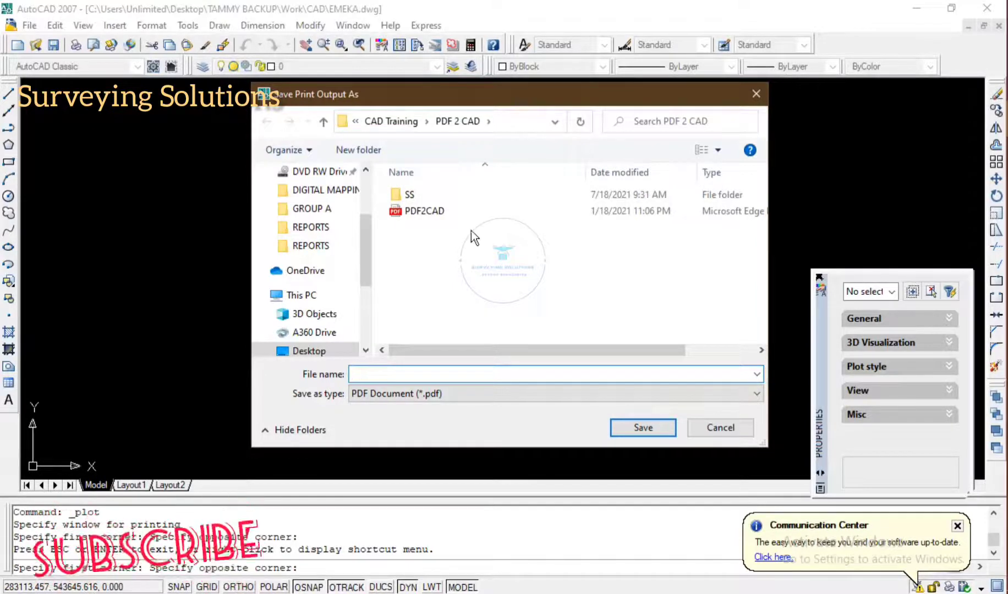
{"action": "type", "text": "TEST"}
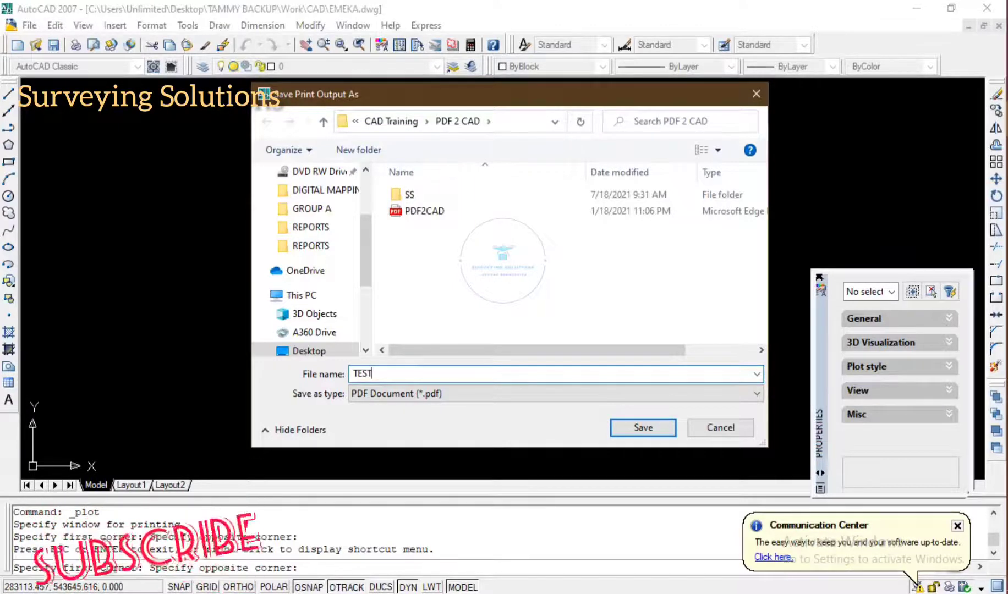
{"action": "type", "text": " PR"}
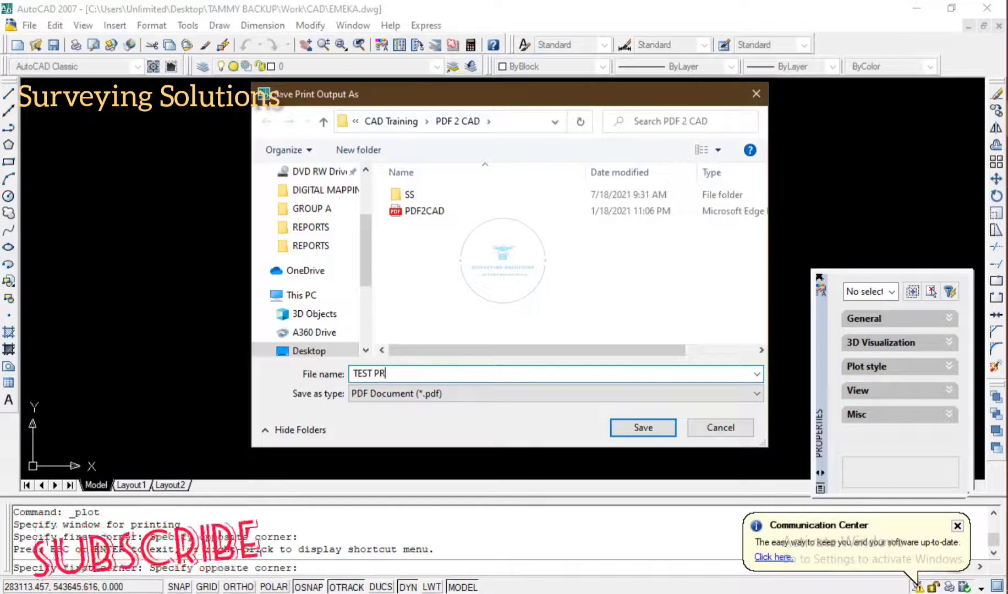
{"action": "type", "text": "INT"}
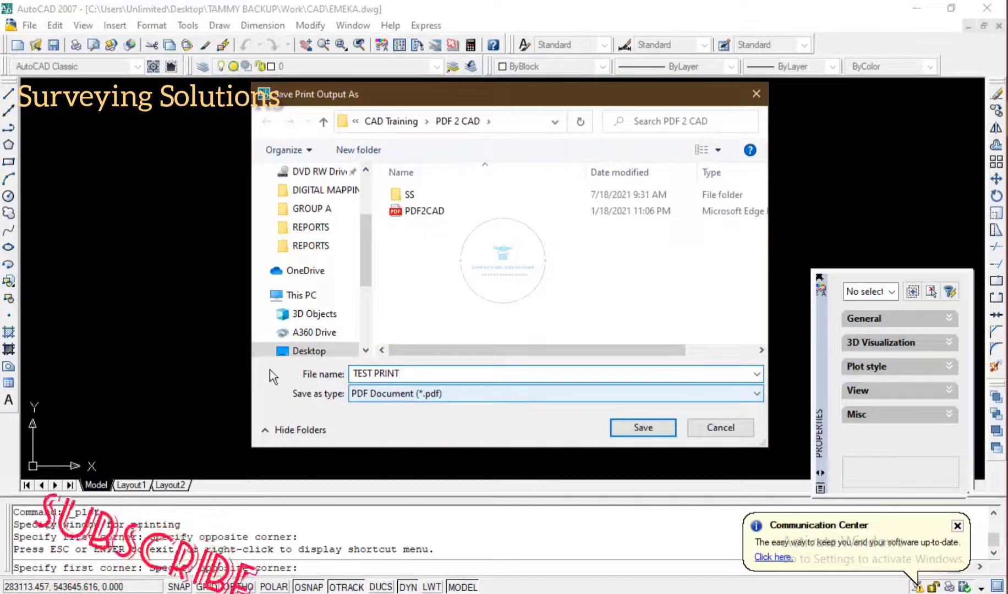
{"action": "left_click", "coordinate": [649, 427]}
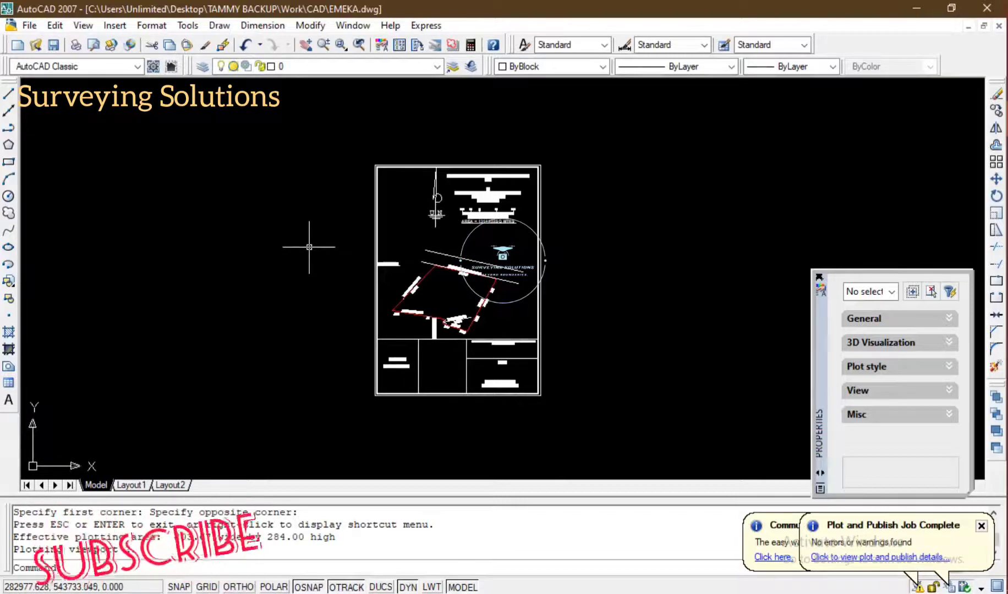
{"action": "key", "text": "Escape"}
{"action": "key", "text": "Escape"}
{"action": "key", "text": "Escape"}
{"action": "key", "text": "Escape"}
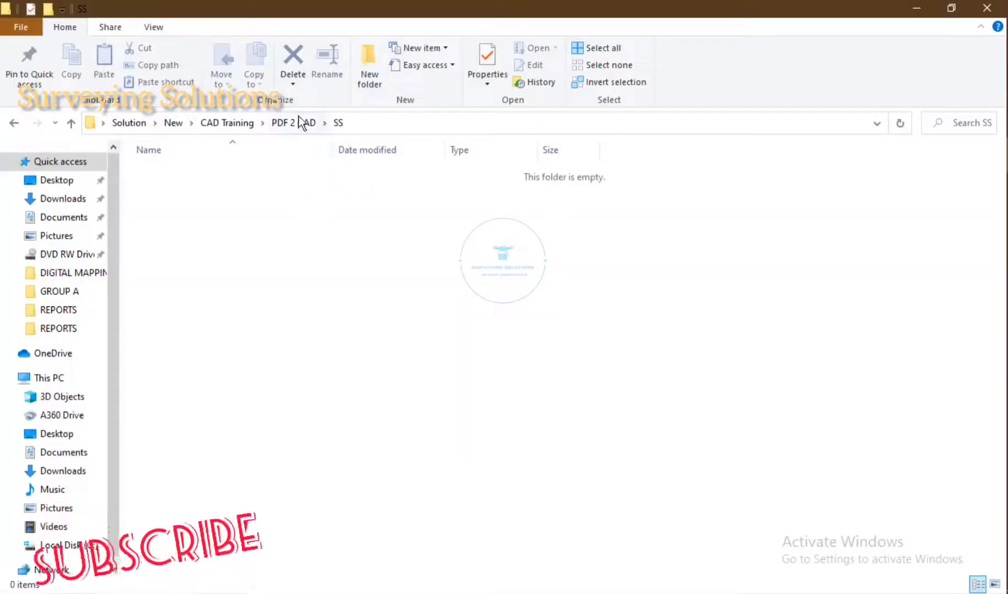
Open TEST PRINT from the PDF 2 CAD folder in Edge
{"action": "left_click", "coordinate": [297, 126]}
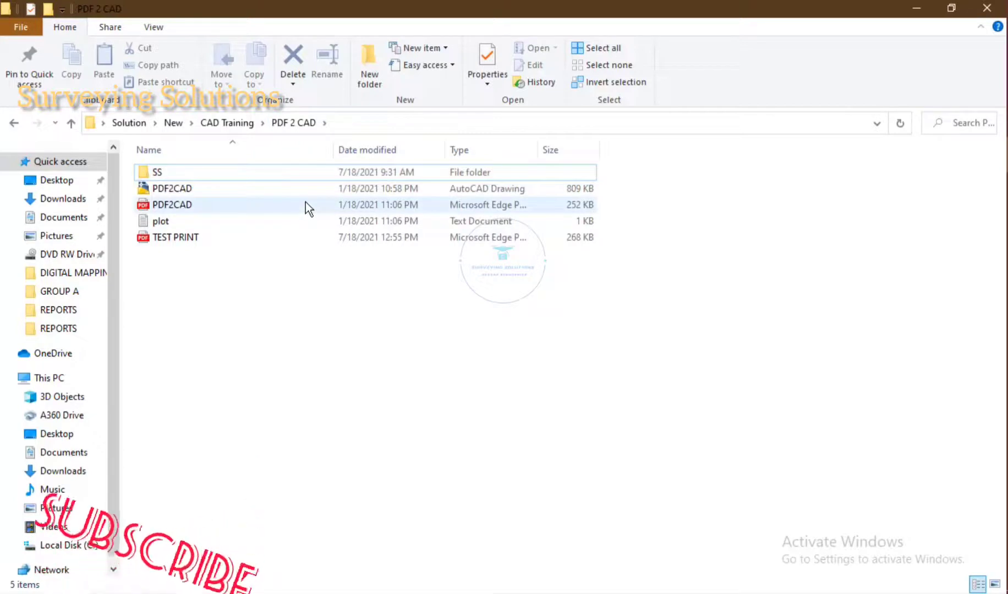
{"action": "double_click", "coordinate": [297, 237]}
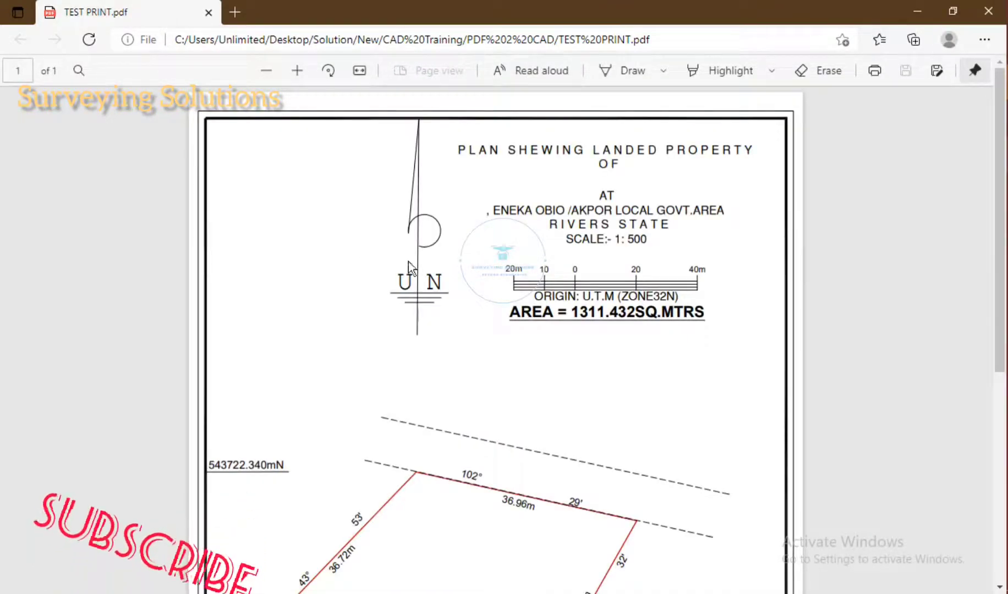
{"action": "scroll", "coordinate": [462, 279], "scroll_direction": "down", "scroll_amount": 6}
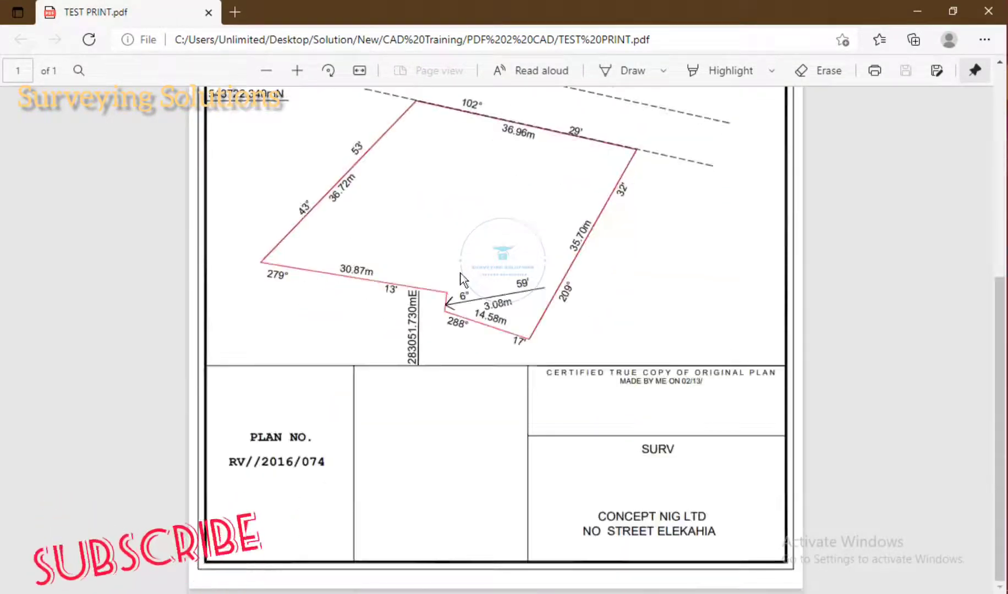
{"action": "scroll", "coordinate": [462, 279], "scroll_direction": "up", "scroll_amount": 6}
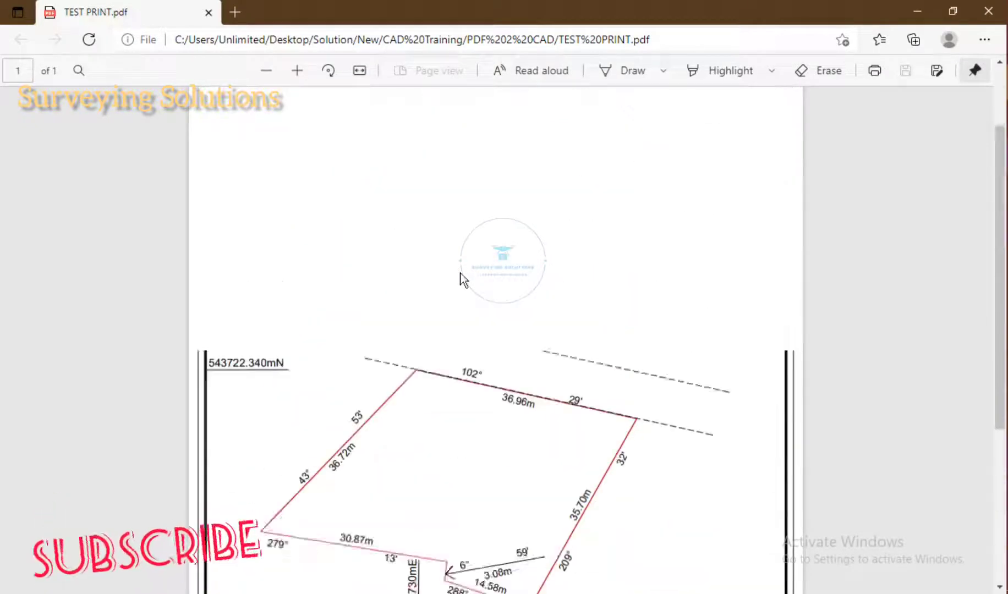
{"action": "scroll", "coordinate": [462, 280], "scroll_direction": "down", "scroll_amount": 5}
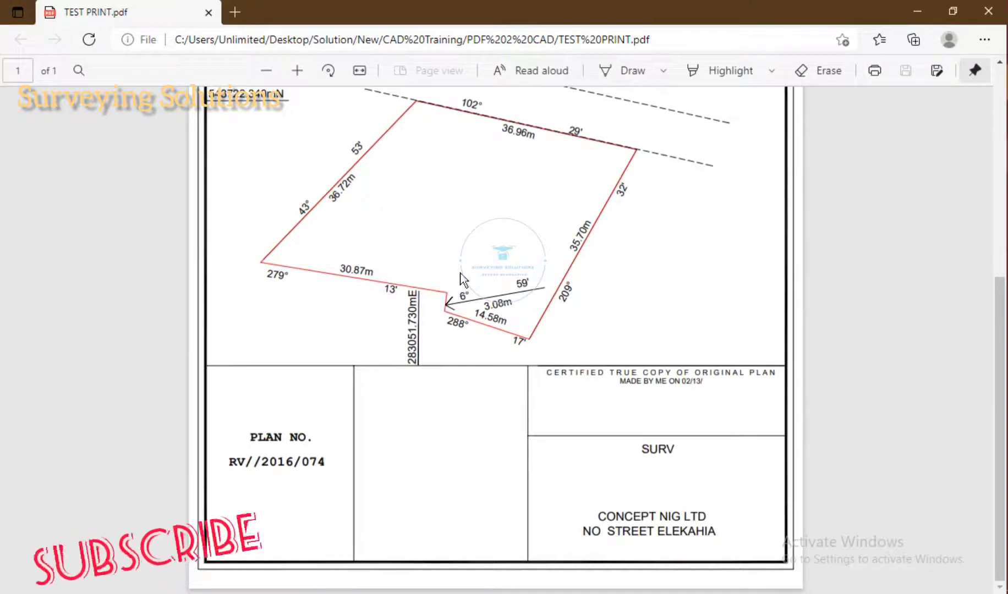
{"action": "scroll", "coordinate": [462, 279], "scroll_direction": "up", "scroll_amount": 5}
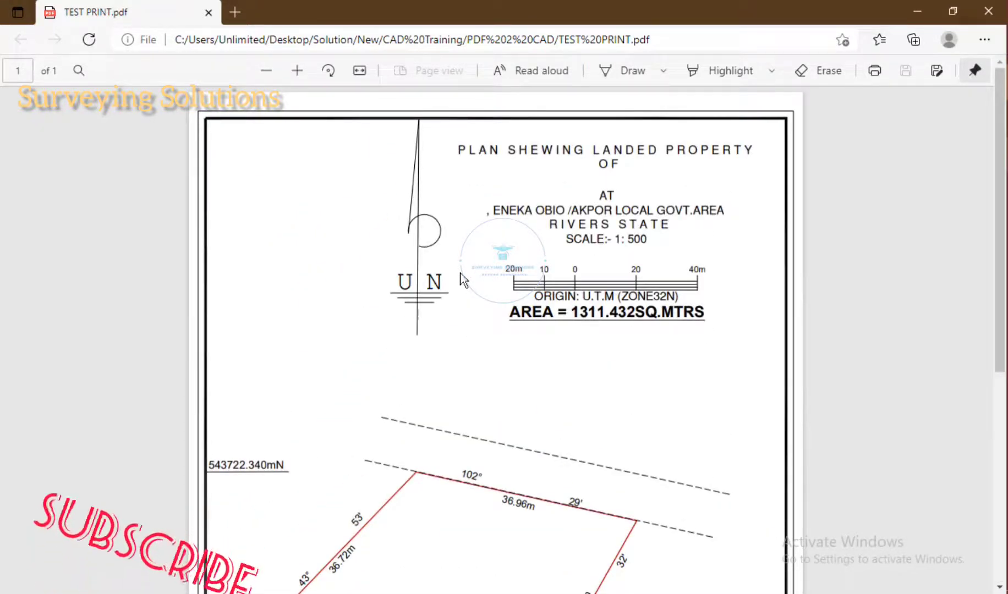
{"action": "scroll", "coordinate": [462, 280], "scroll_direction": "down", "scroll_amount": 5}
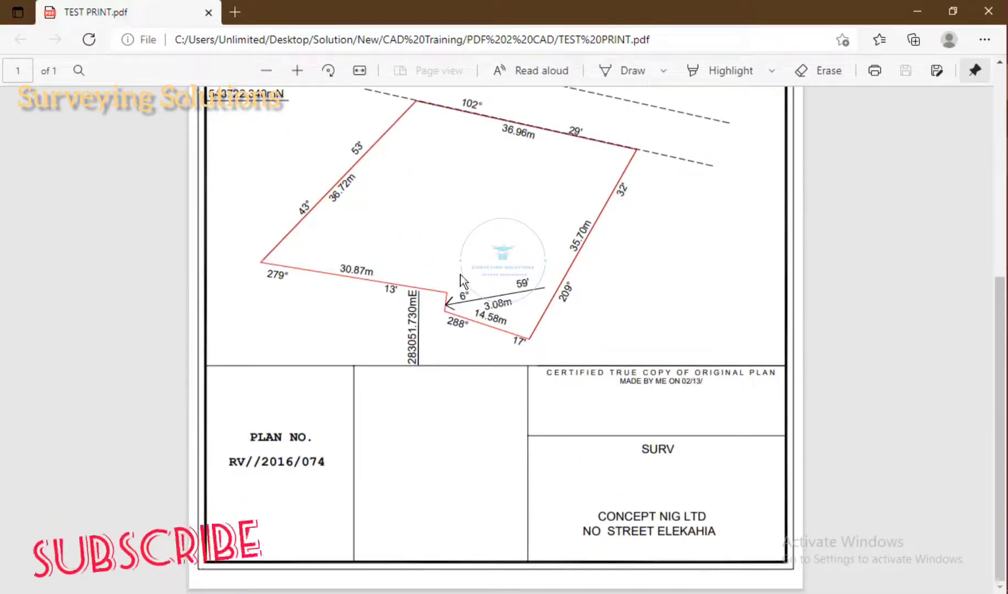
{"action": "scroll", "coordinate": [462, 280], "scroll_direction": "up", "scroll_amount": 4}
{"action": "scroll", "coordinate": [462, 279], "scroll_direction": "up", "scroll_amount": 1}
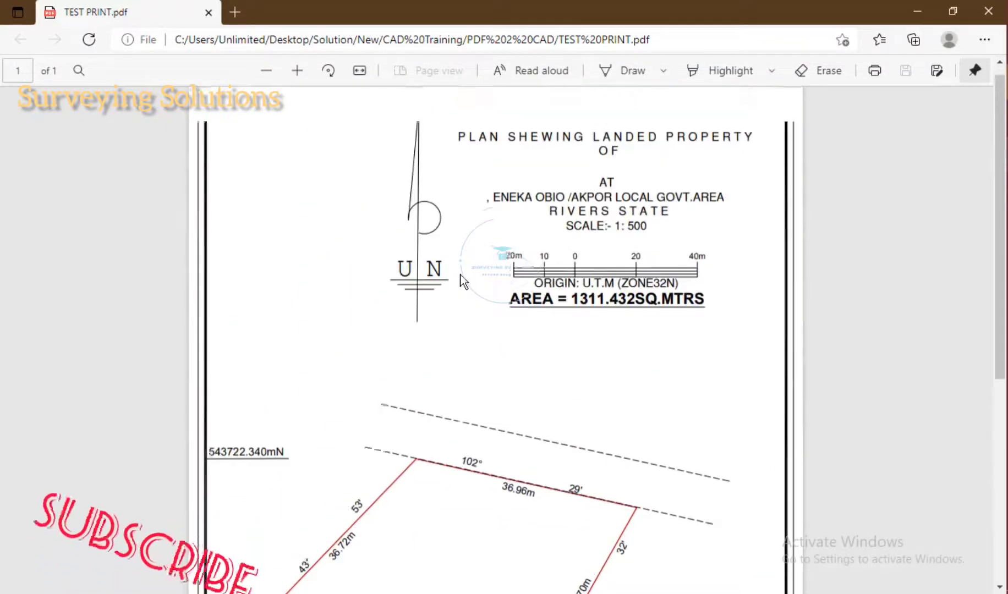